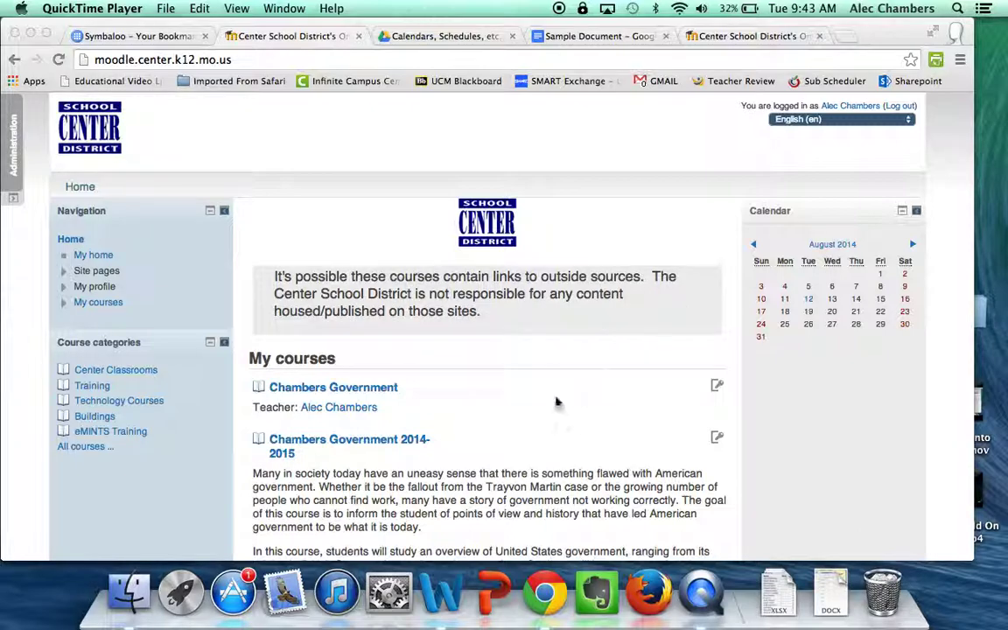
Bring Moodle to the front and open the Chambers Government 2014-2015 course.
scroll(556, 401, "down", 2)
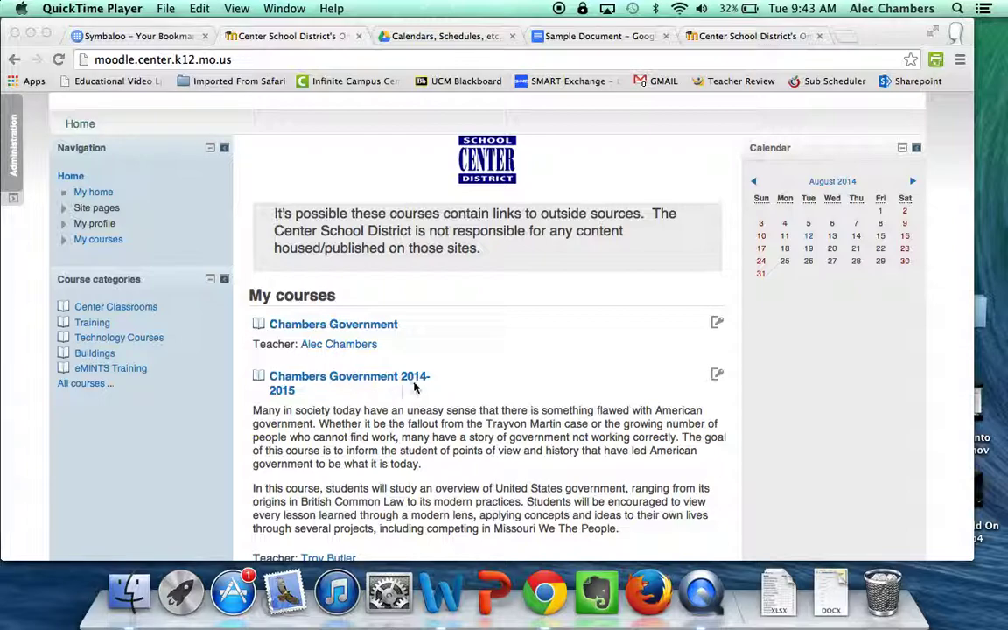
scroll(411, 388, "down", 5)
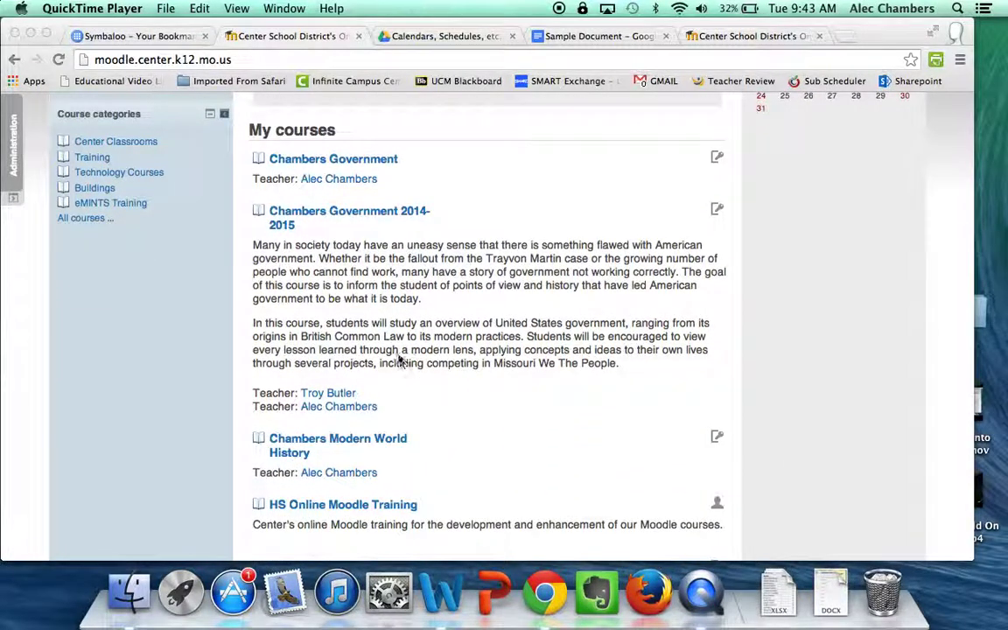
scroll(376, 363, "down", 3)
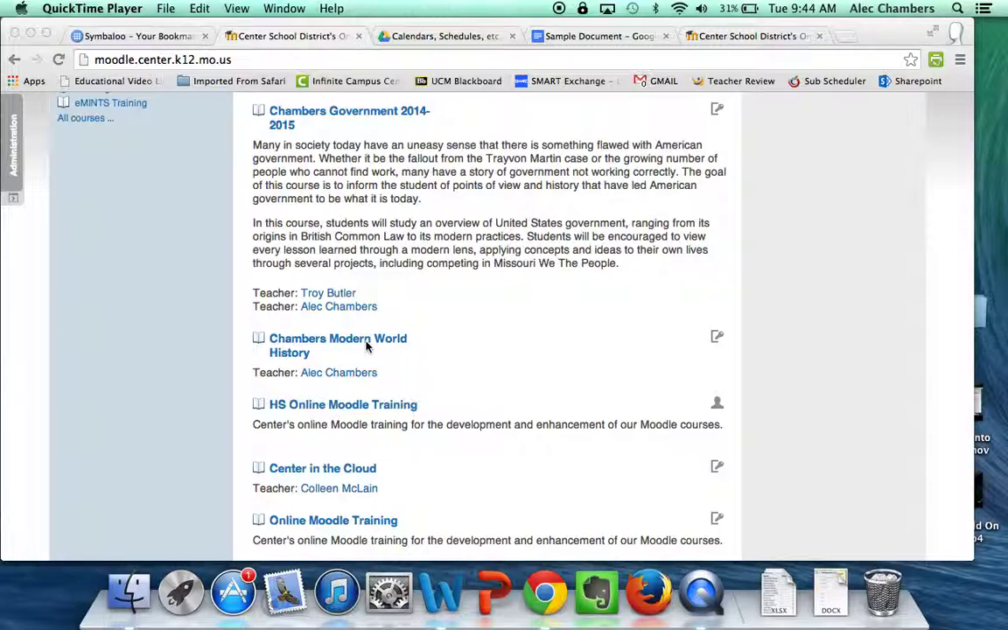
scroll(454, 187, "up", 2)
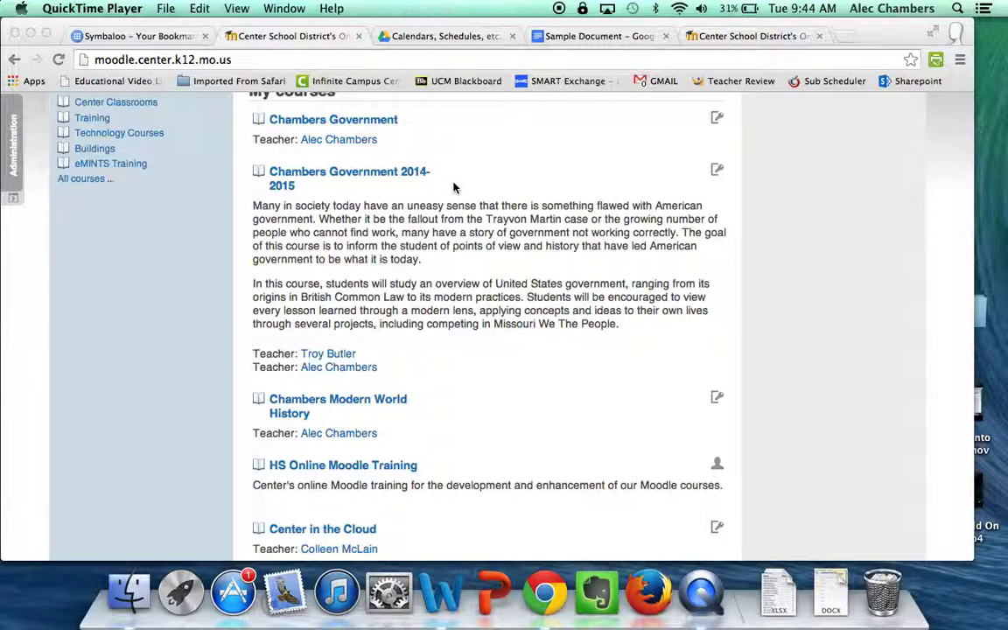
left_click(367, 159)
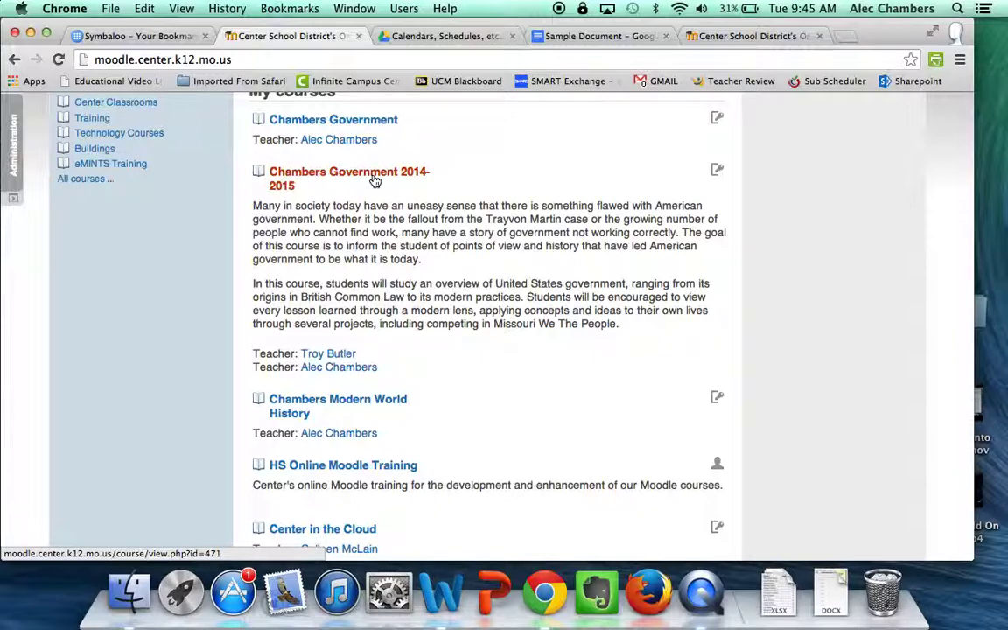
left_click(374, 180)
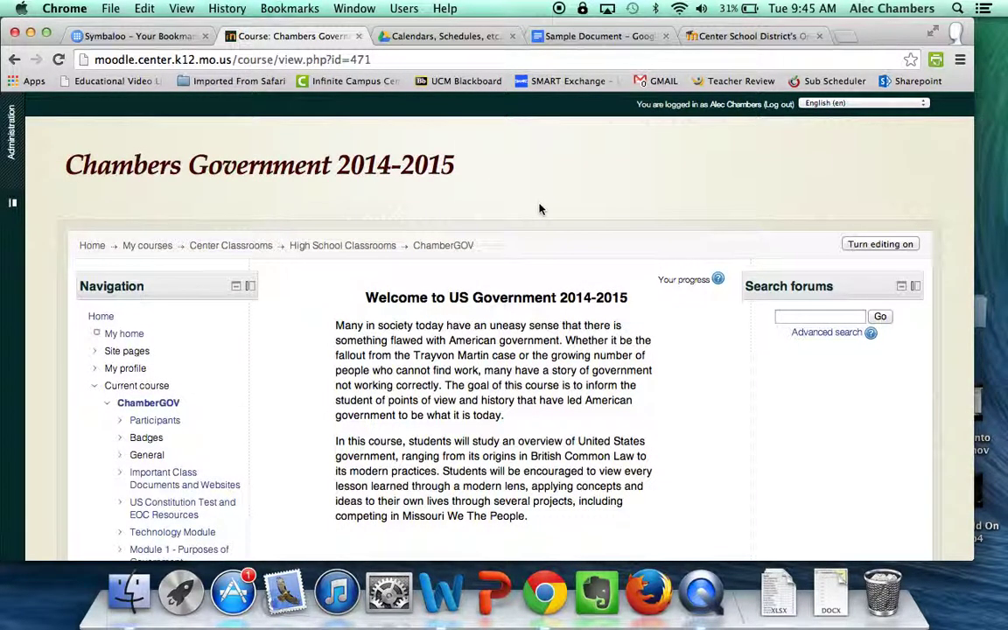
Turn editing on and back off, then show the docked Administration options.
scroll(540, 208, "down", 2)
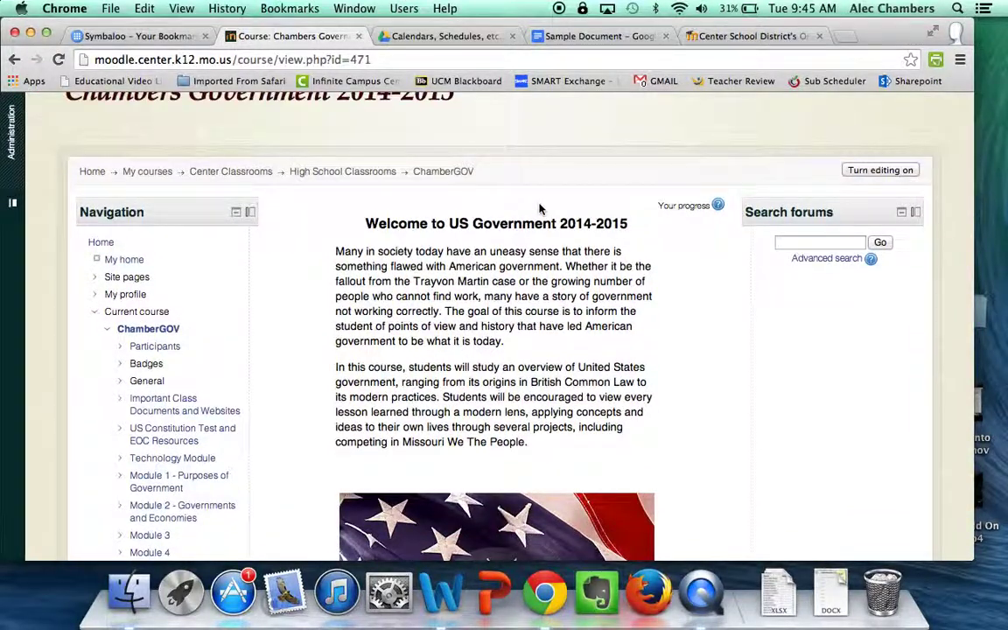
left_click(884, 171)
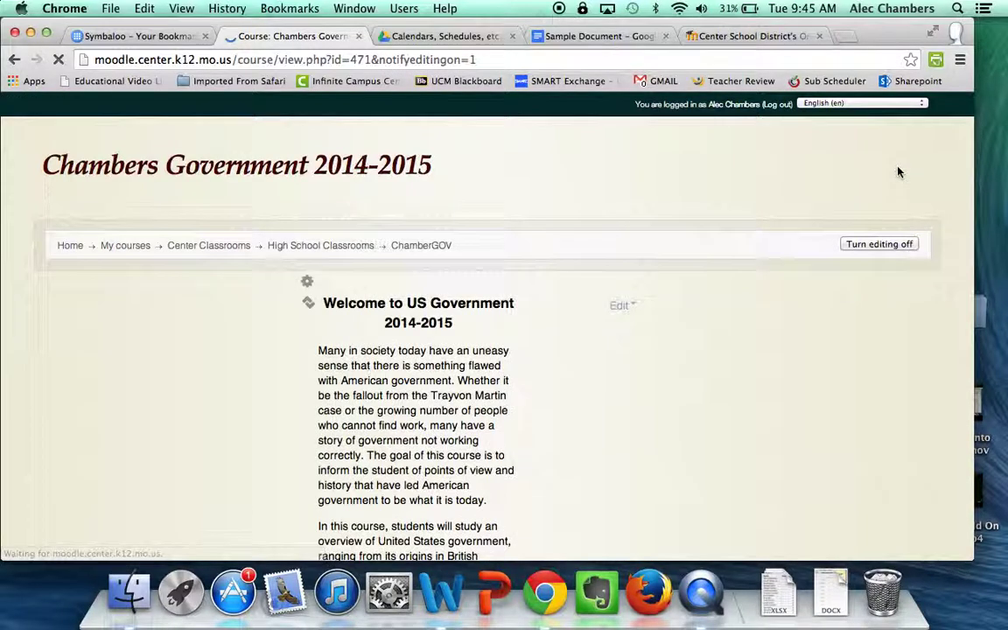
left_click(899, 244)
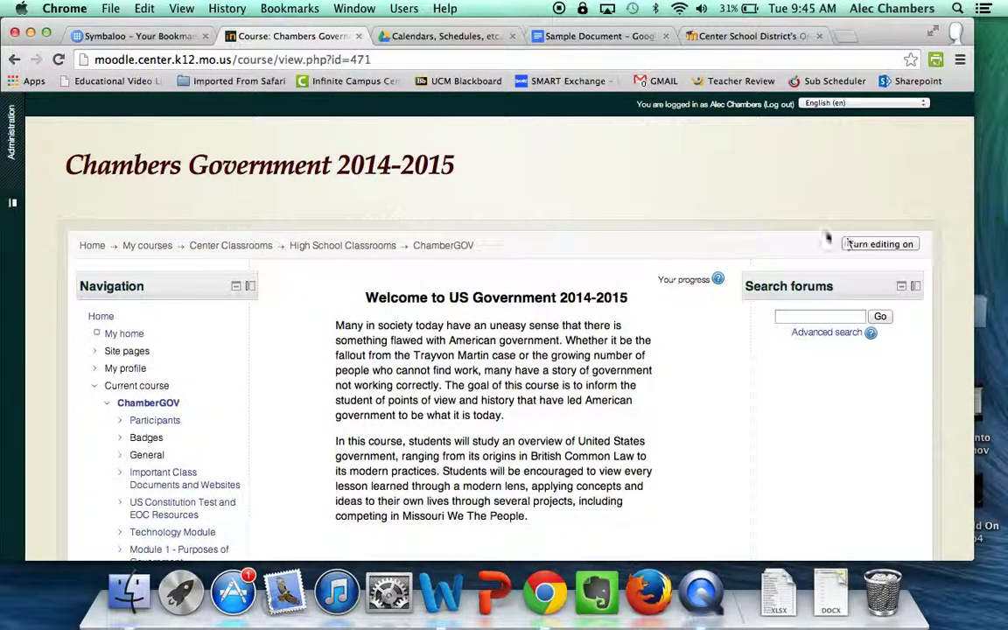
left_click(18, 162)
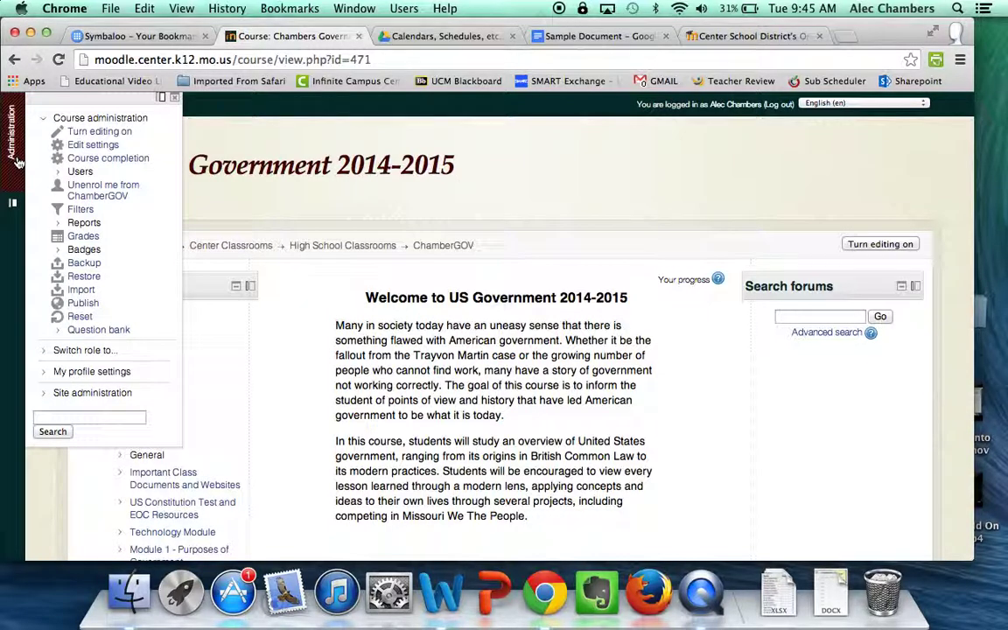
Re-dock the Administration block and go to Users > Groups for ChamberGOV.
left_click(16, 206)
scroll(61, 212, "down", 5)
scroll(68, 214, "down", 5)
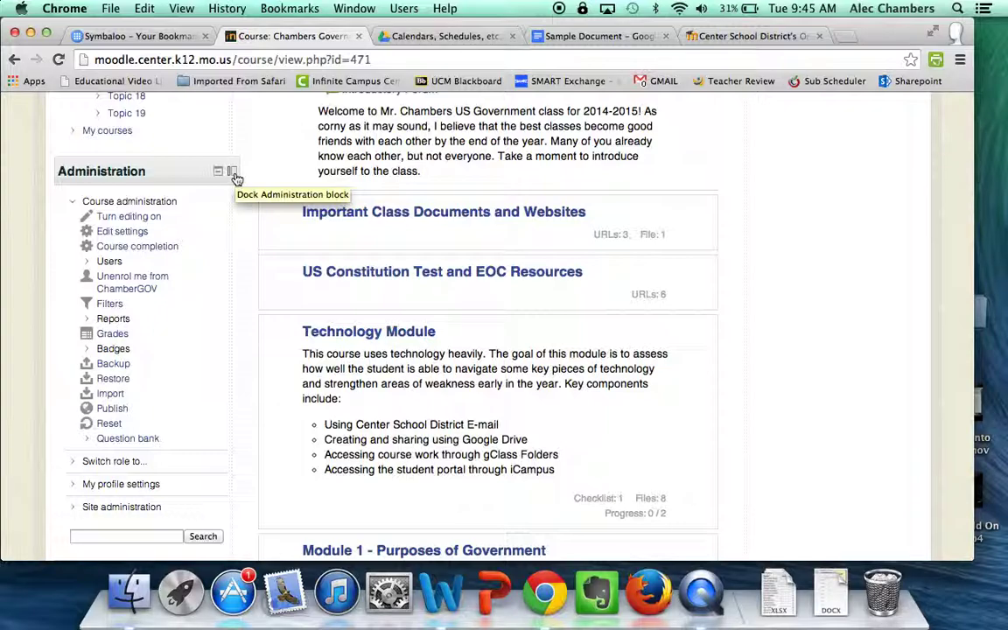
left_click(232, 174)
mouse_move(11, 166)
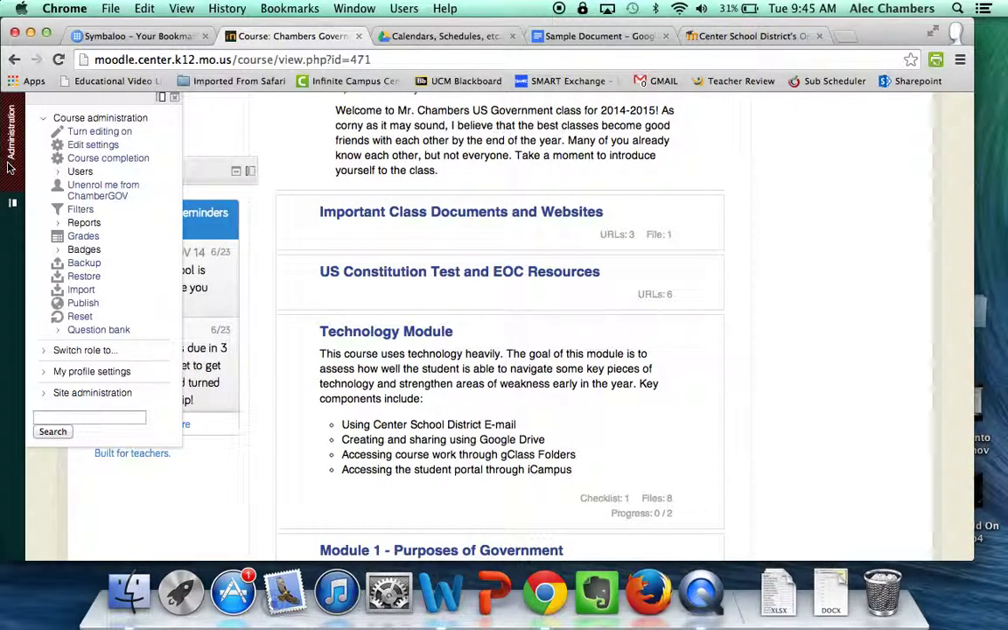
left_click(65, 174)
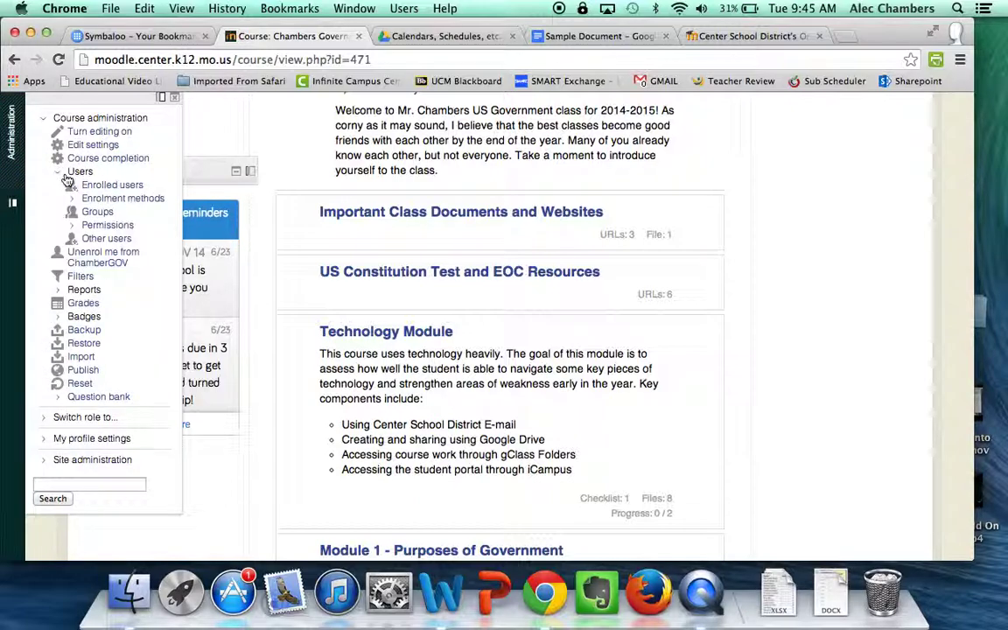
left_click(93, 218)
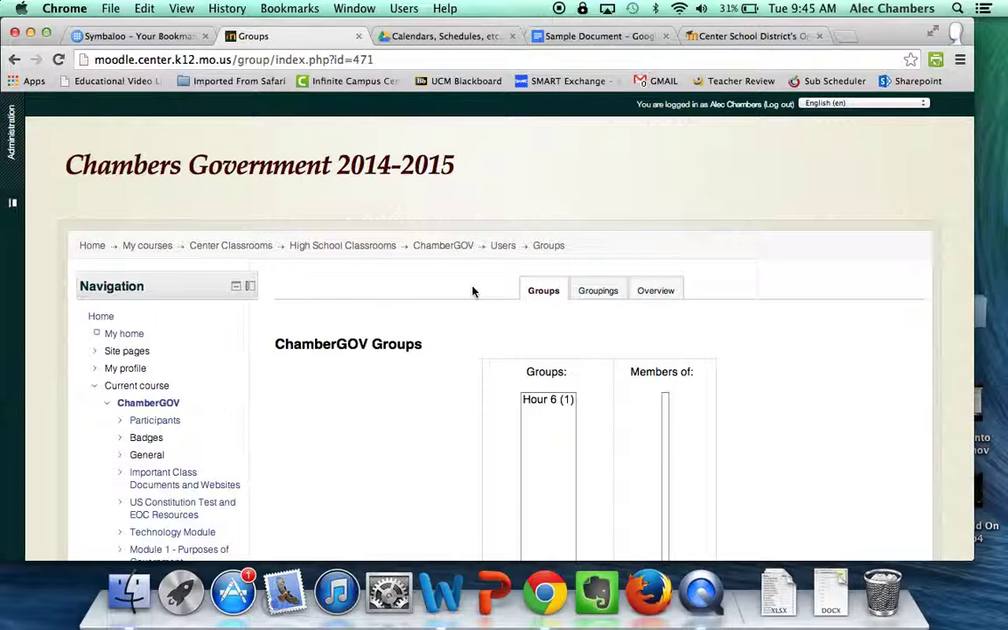
Start a new group from the ChamberGOV Groups page with Create group.
scroll(504, 347, "down", 1)
scroll(504, 348, "down", 5)
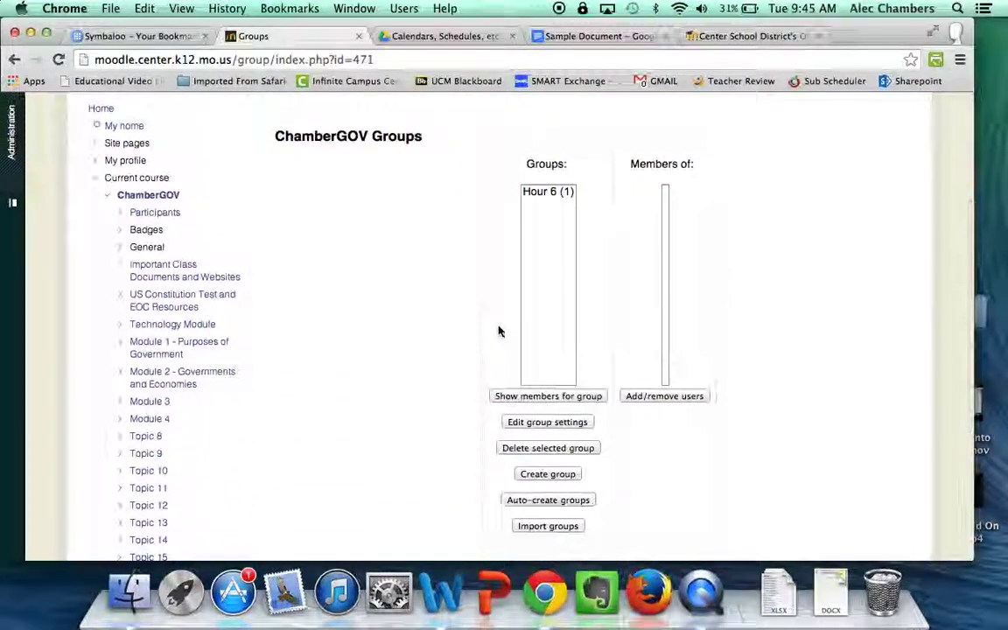
left_click(558, 477)
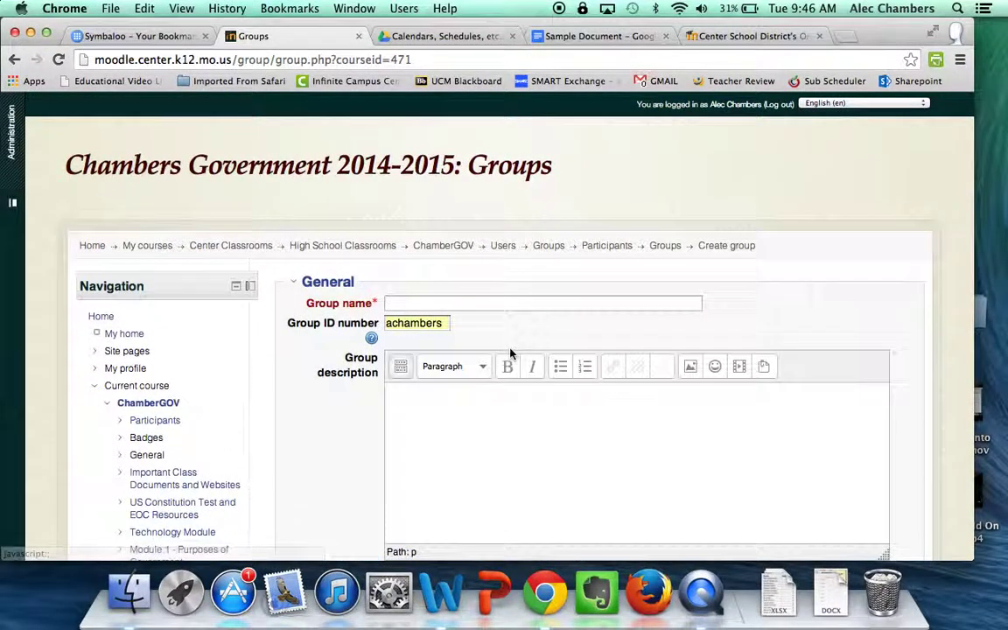
Name the new group 'Hour 2' and leave its ID number blank.
left_click(445, 306)
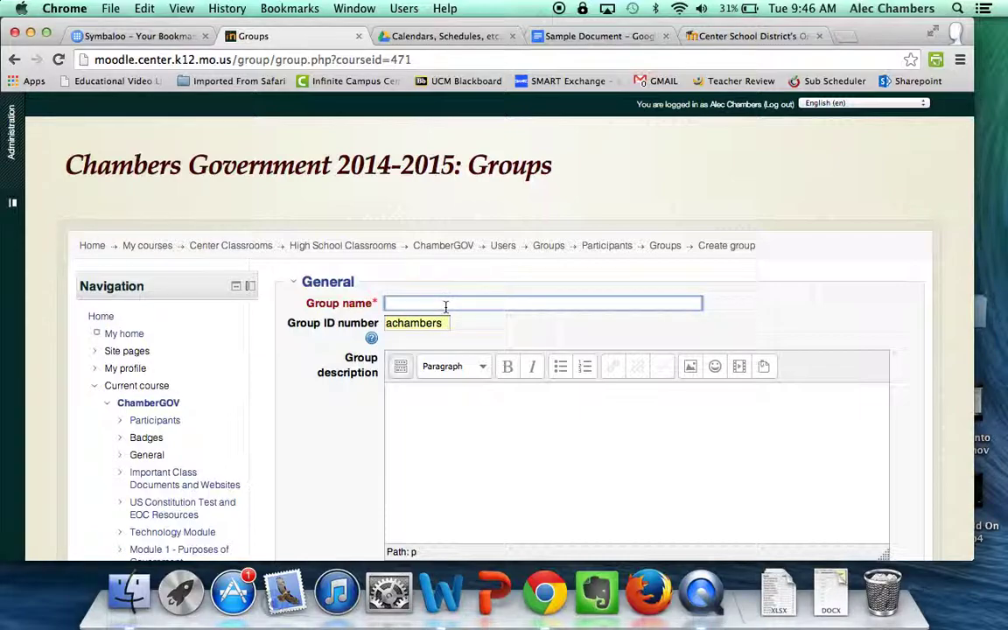
type("Hour 2")
key("Tab")
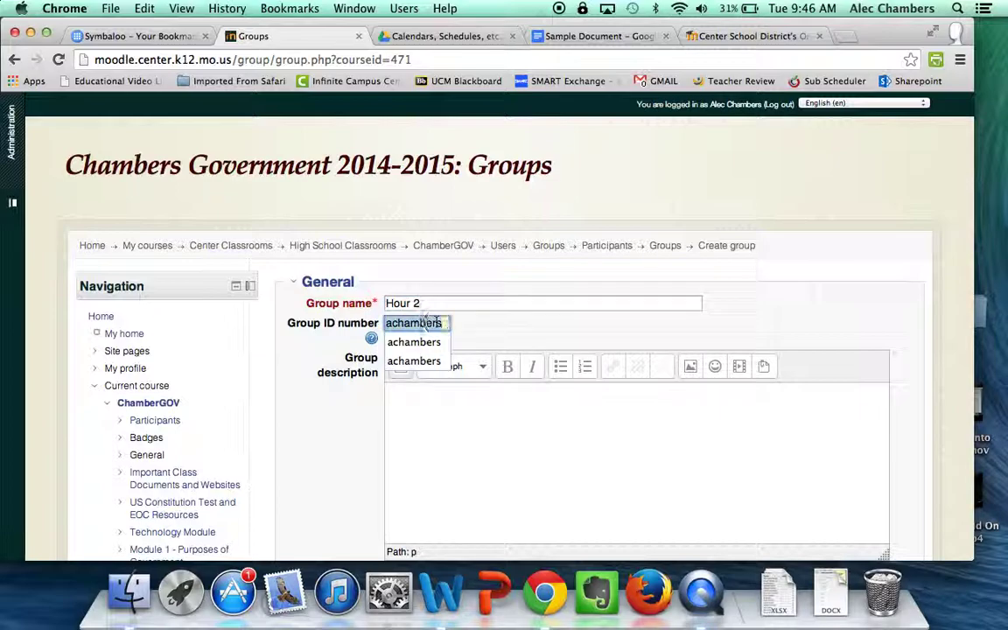
key("BackSpace")
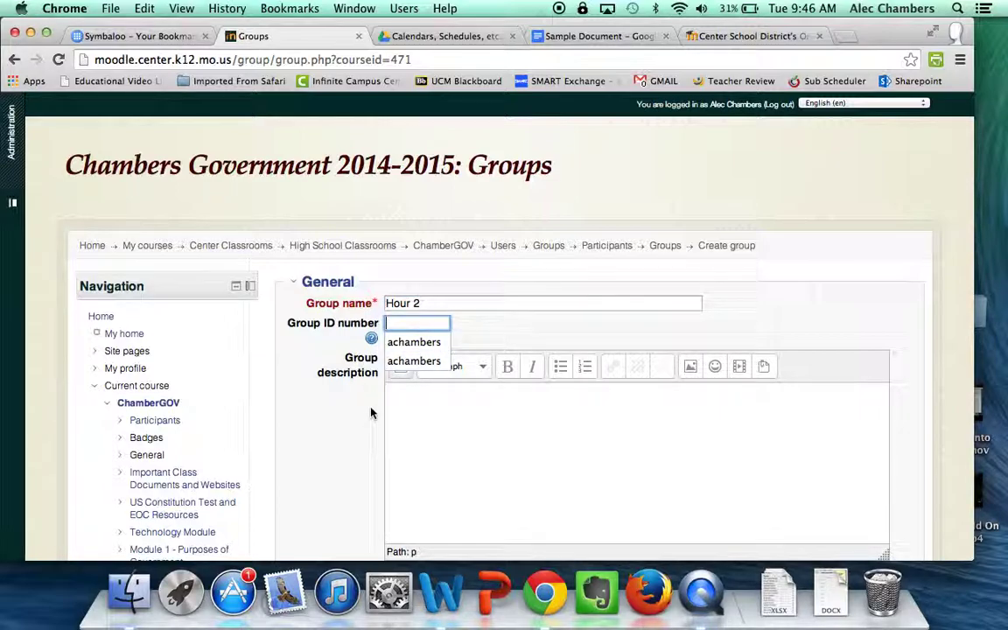
left_click(504, 417)
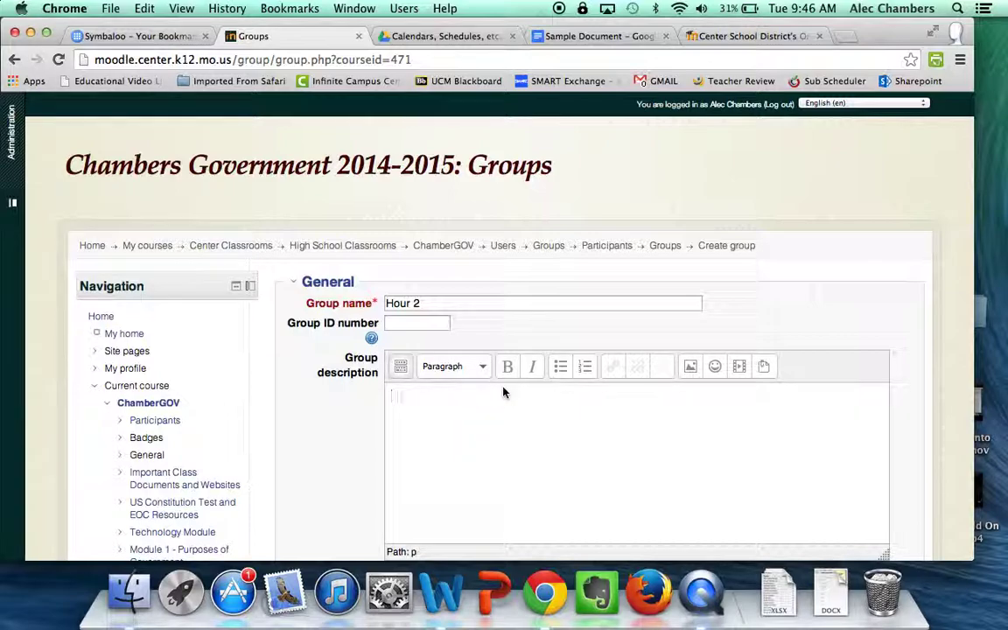
scroll(504, 417, "down", 3)
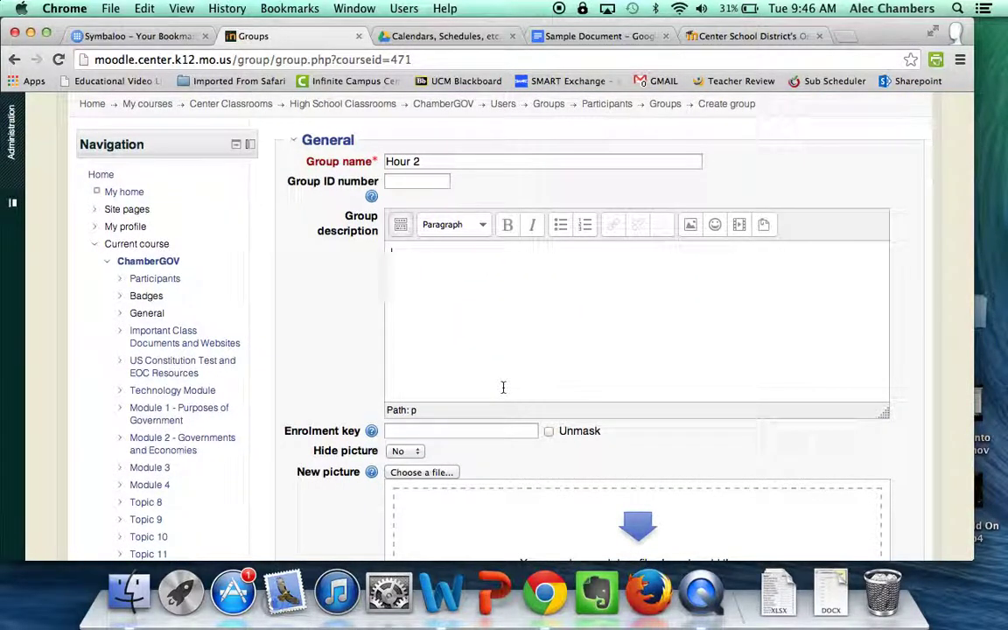
scroll(429, 433, "down", 1)
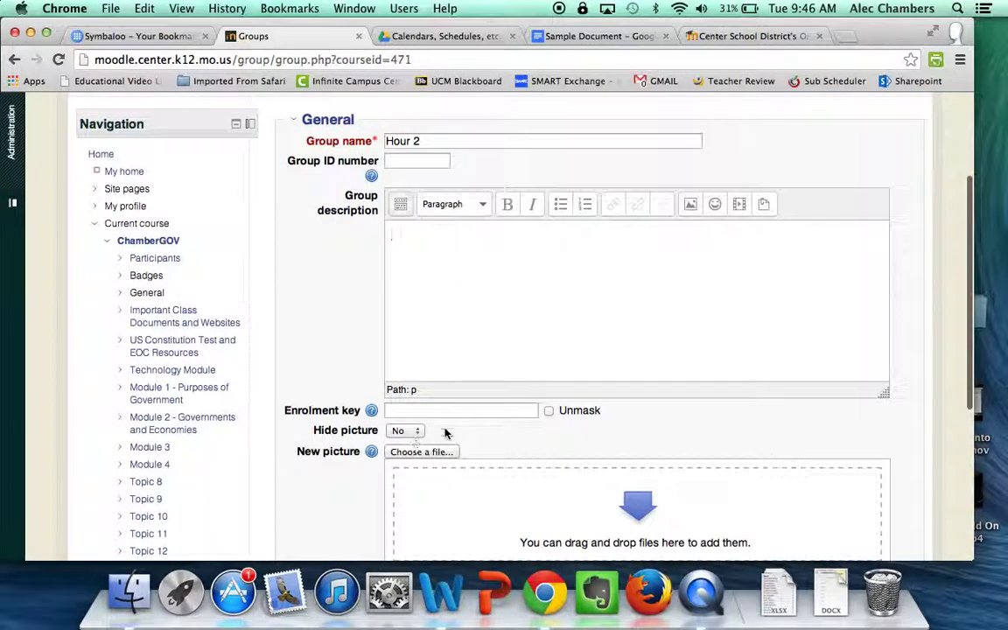
Enter the group's enrolment key, unmask it to verify, and save the group.
left_click(530, 412)
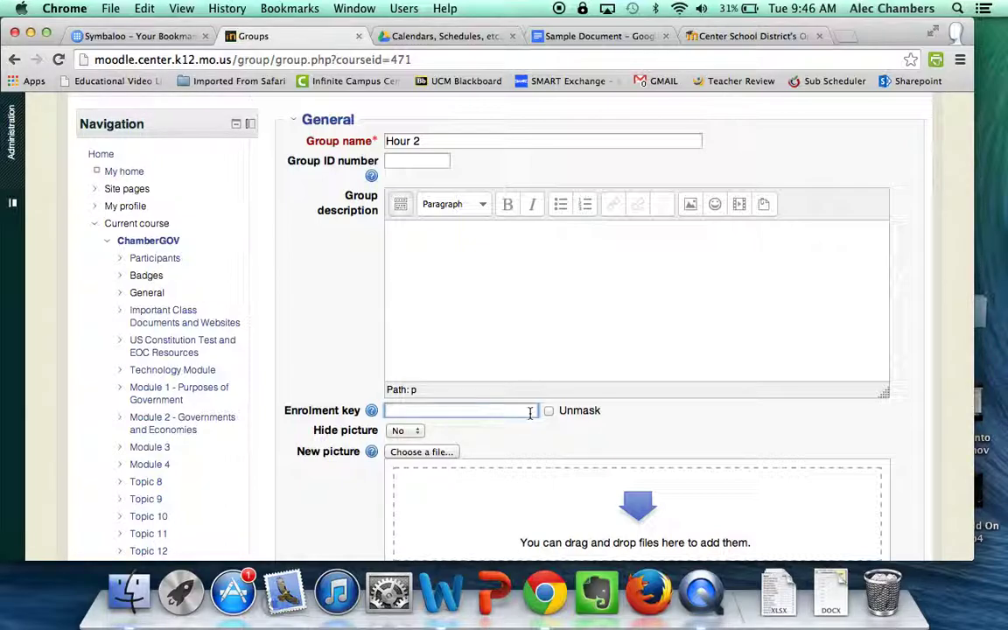
type("••••••")
left_click(550, 415)
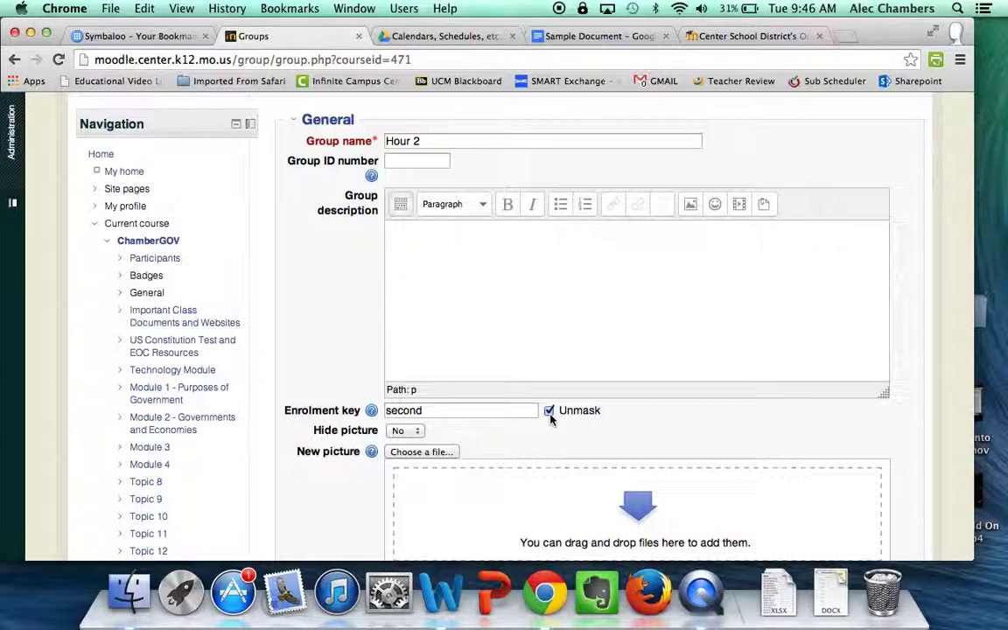
scroll(549, 418, "down", 5)
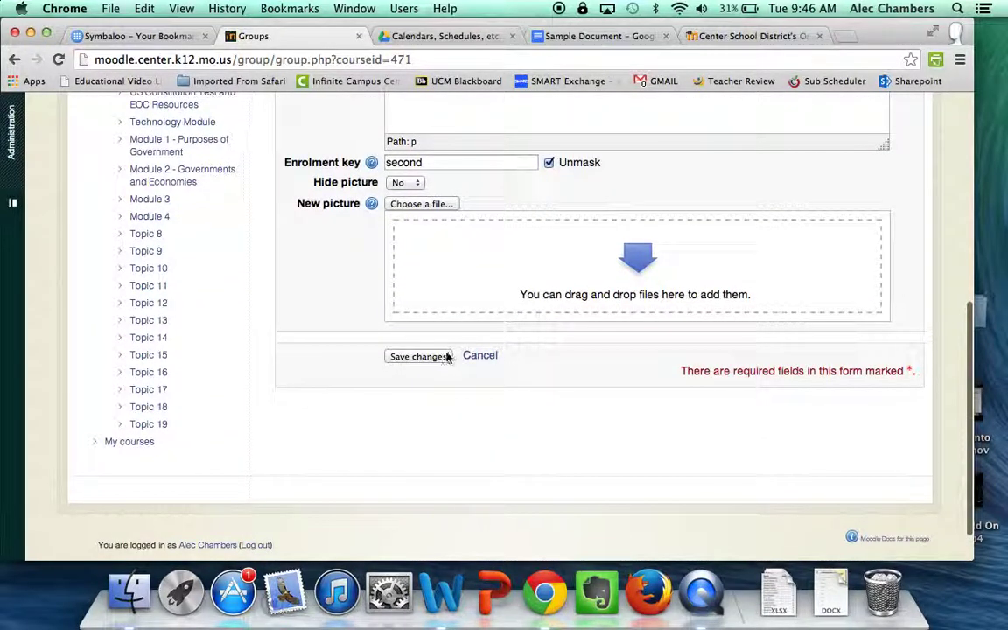
left_click(447, 356)
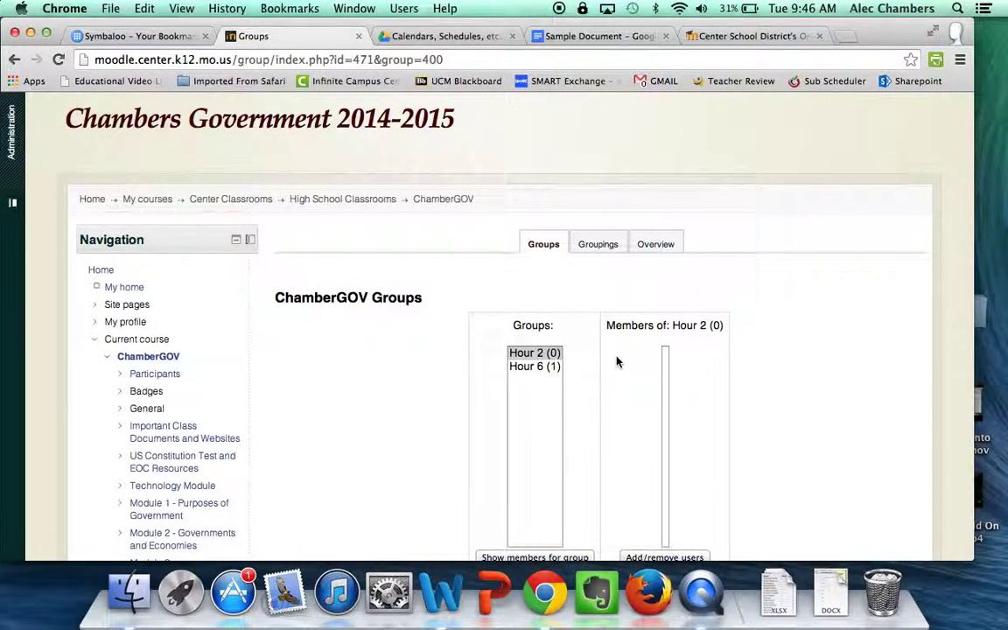
Select Hour 6, list its members, and open Add/remove users for that group.
scroll(596, 382, "down", 2)
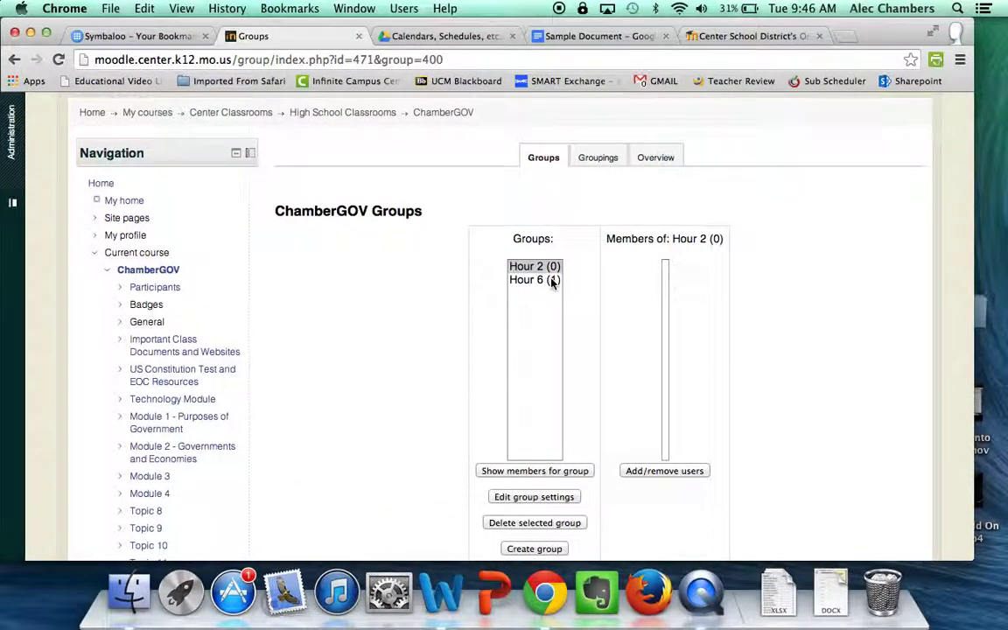
left_click(552, 280)
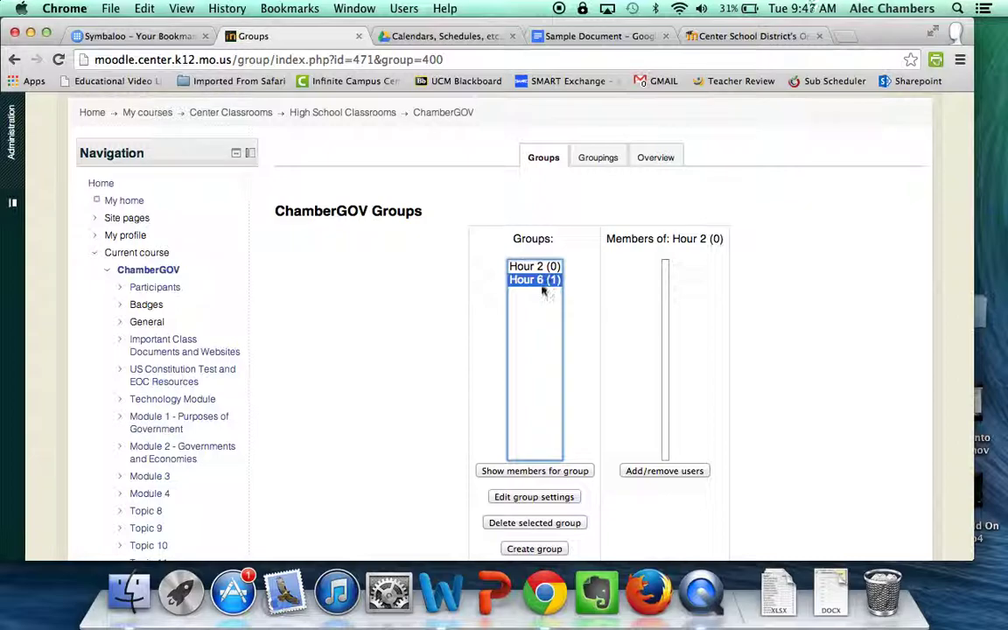
left_click(557, 471)
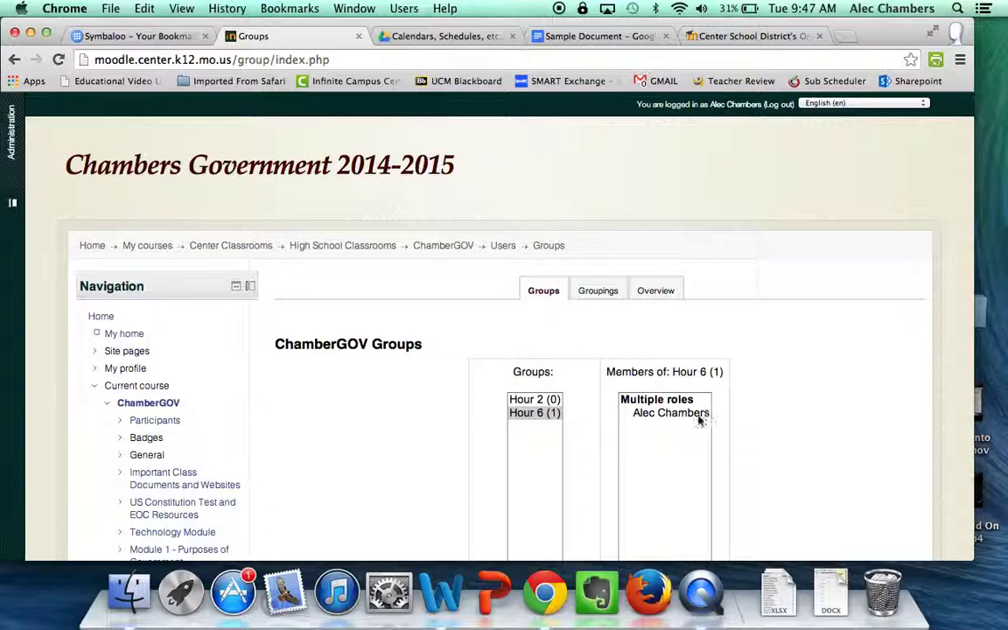
scroll(700, 418, "down", 3)
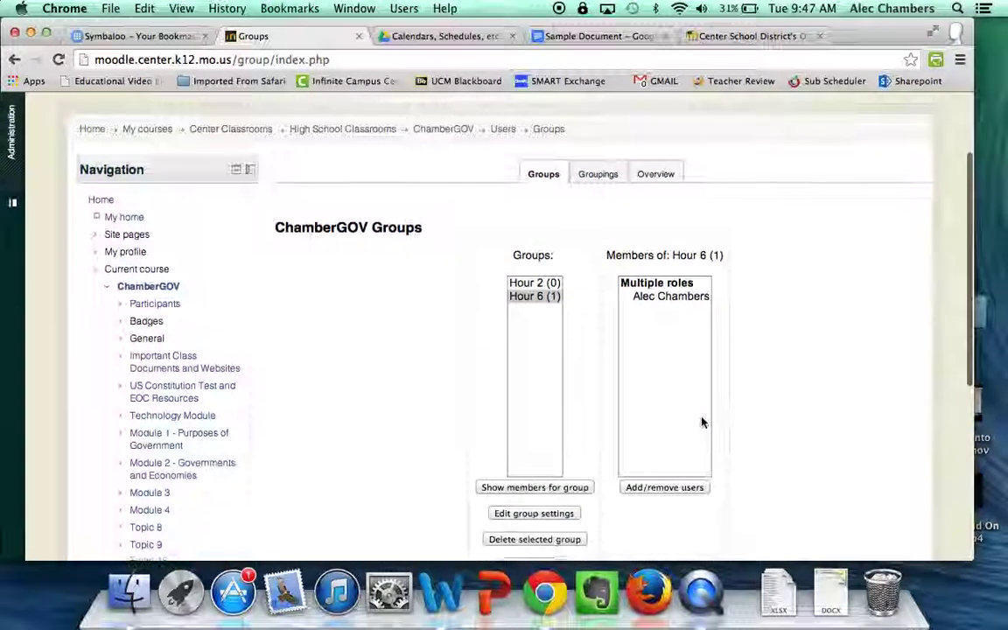
left_click(700, 295)
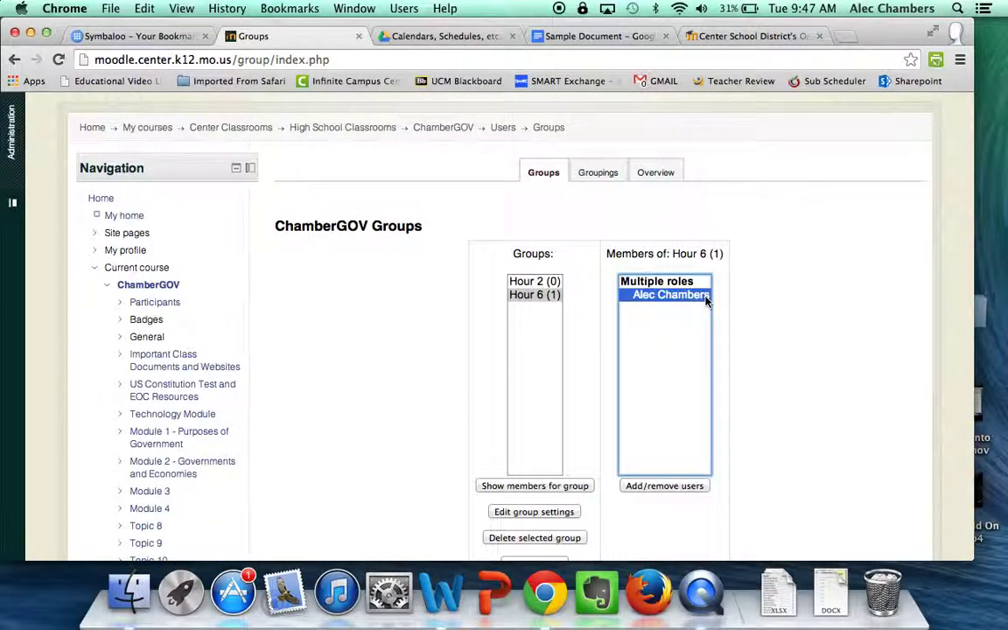
left_click(699, 486)
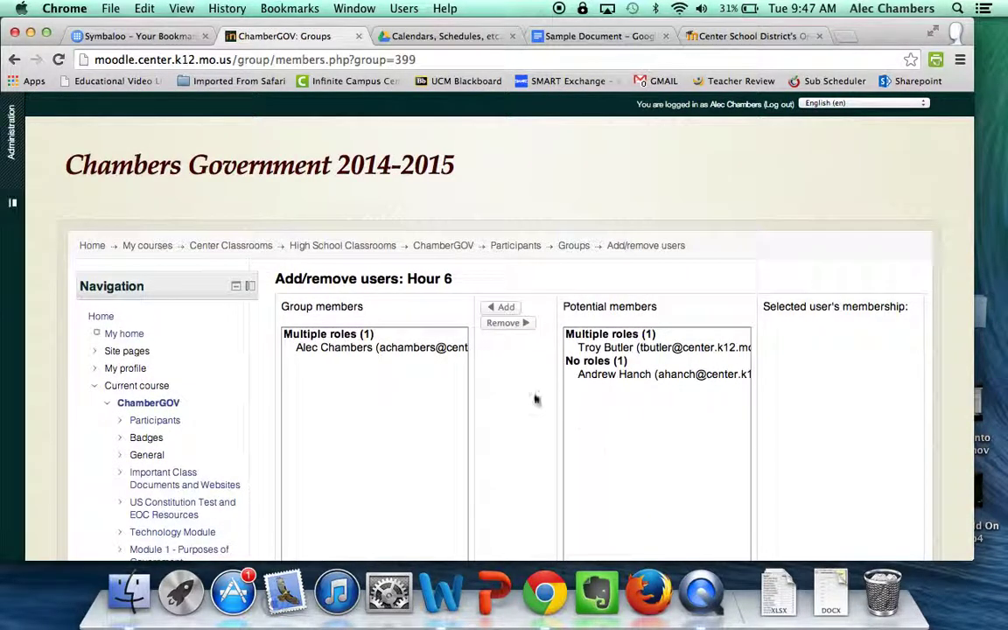
Remove the teacher from the Hour 6 group members.
left_click(414, 347)
scroll(415, 355, "down", 1)
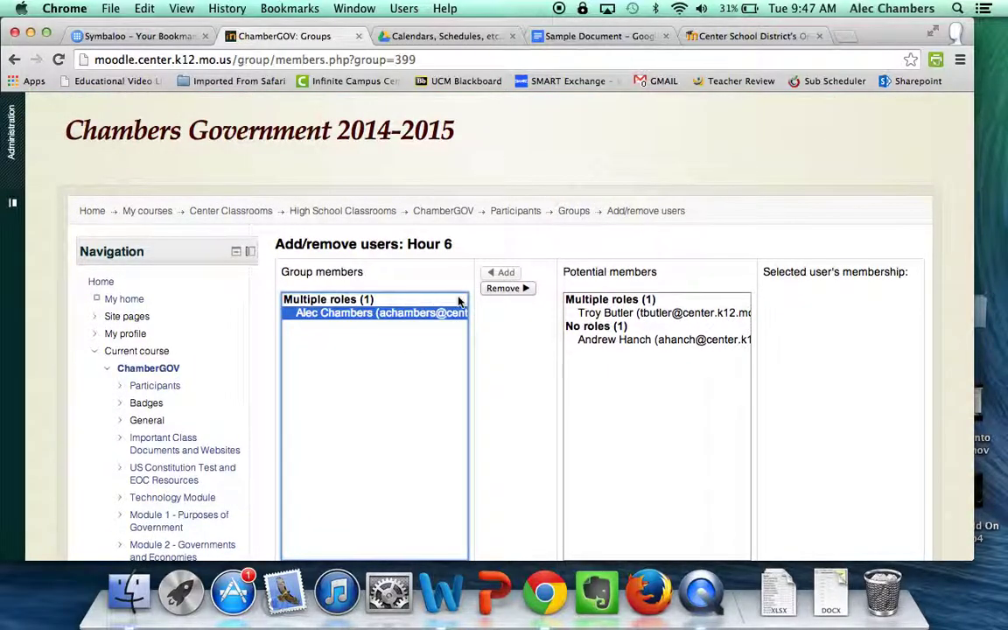
left_click(506, 290)
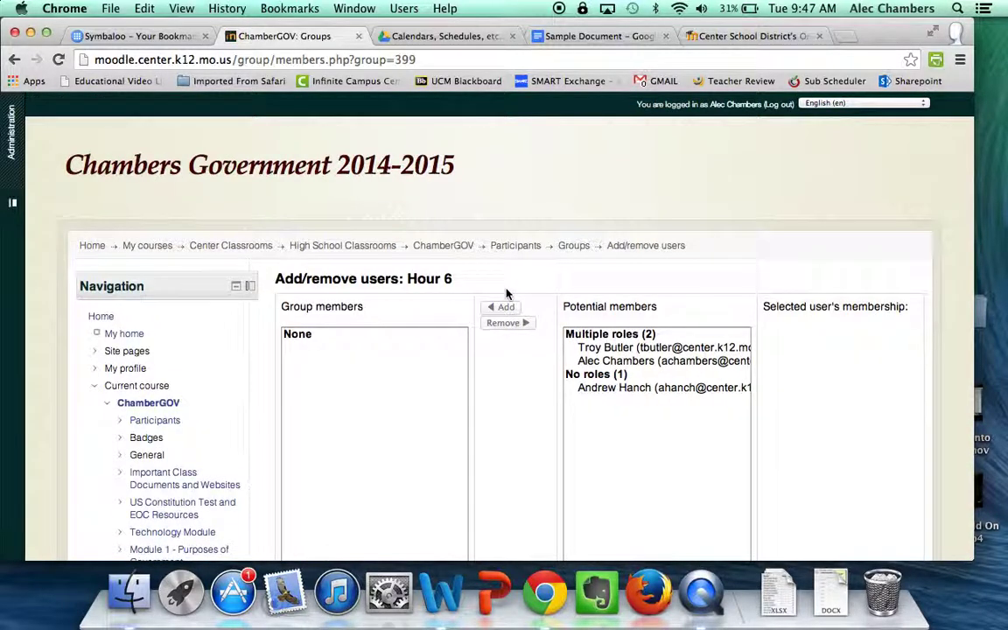
Go back to the groups list, then to My courses.
scroll(428, 310, "down", 5)
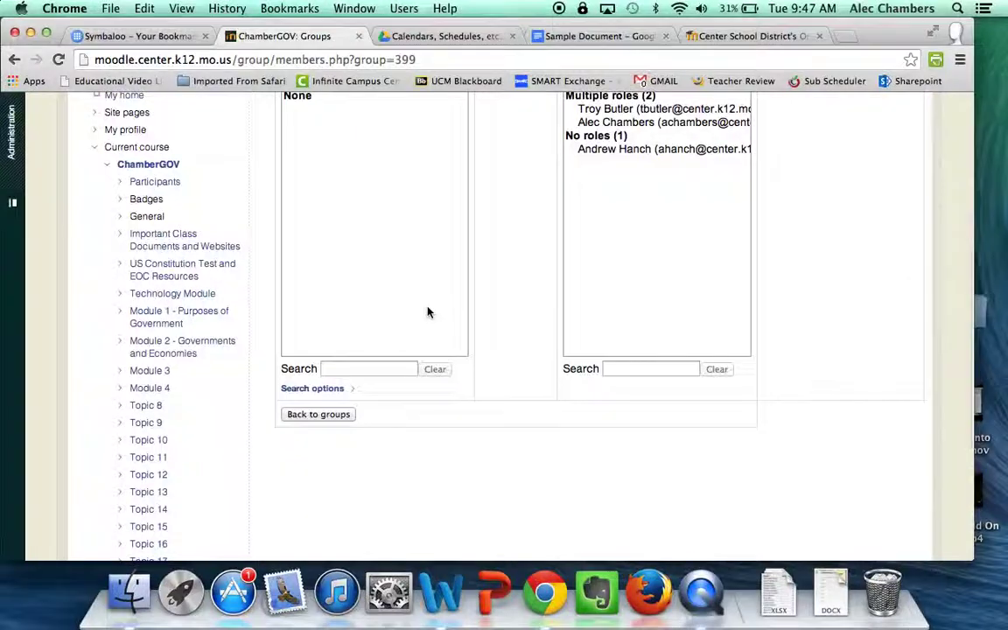
left_click(335, 415)
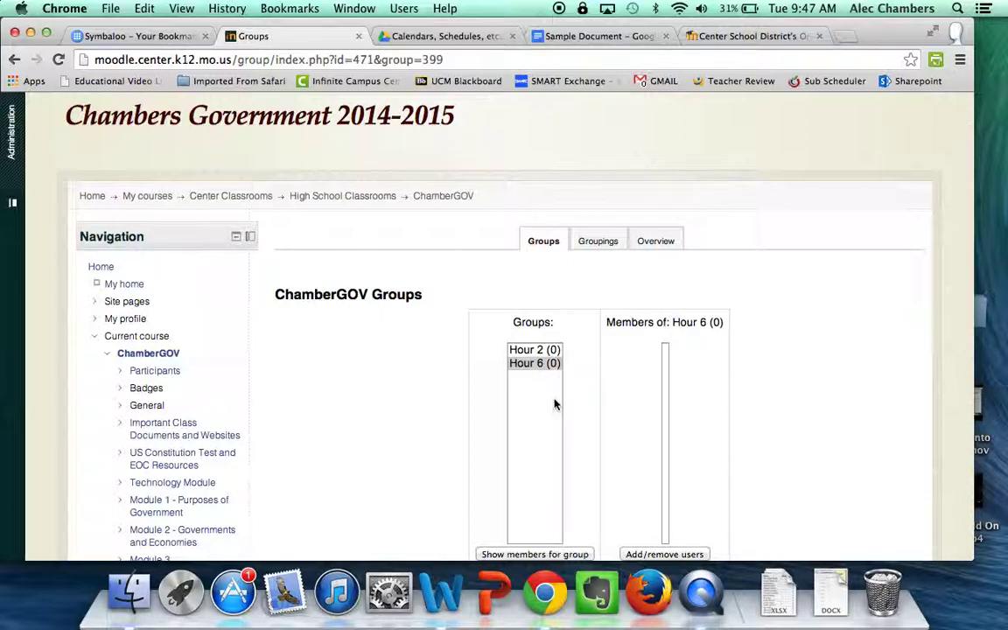
left_click(164, 198)
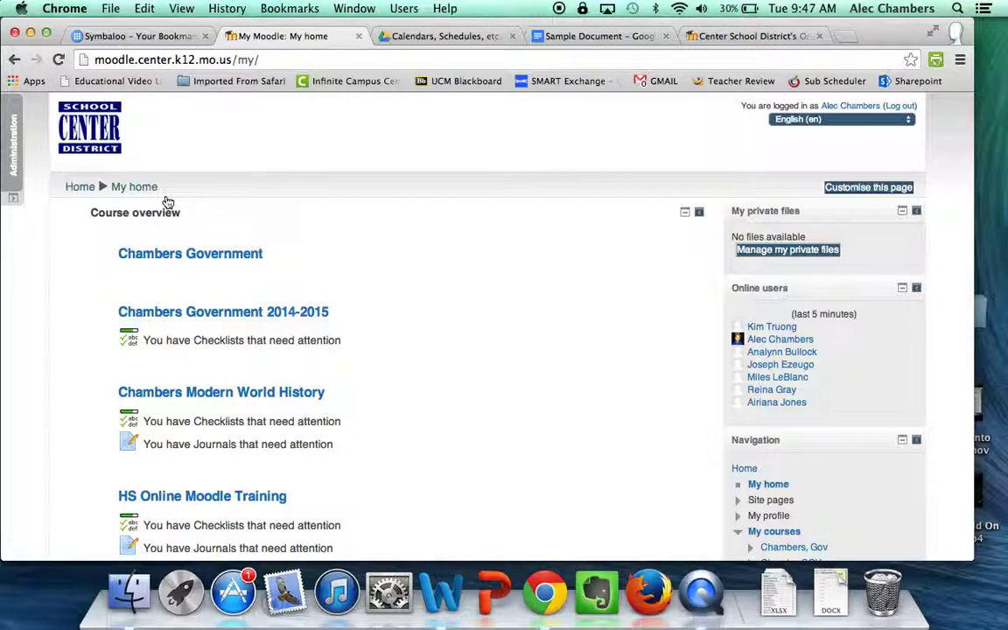
From the site home page, reopen Chambers Government 2014-2015 under My courses.
left_click(78, 185)
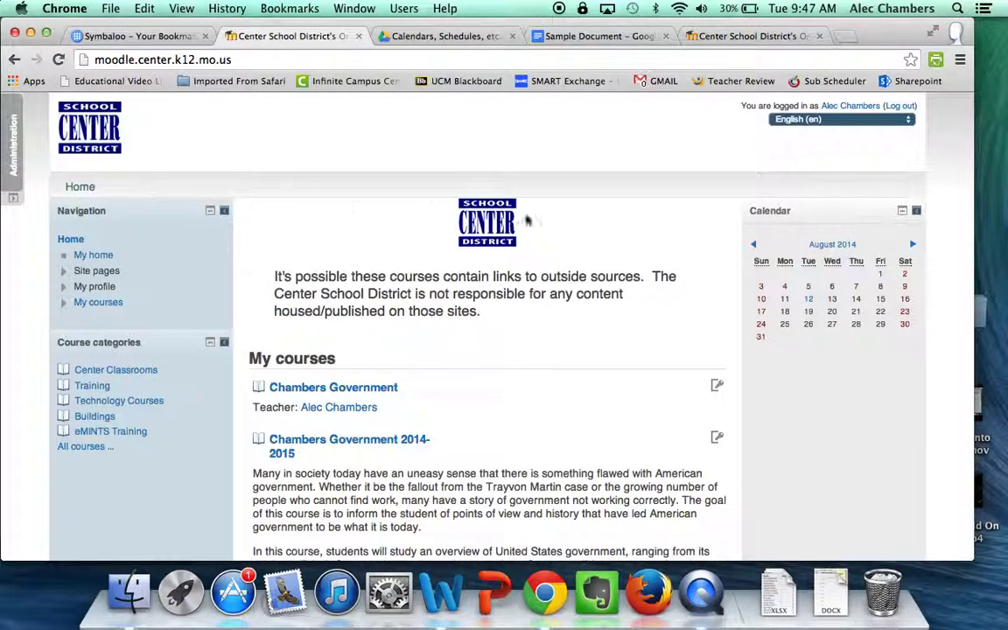
scroll(527, 219, "down", 5)
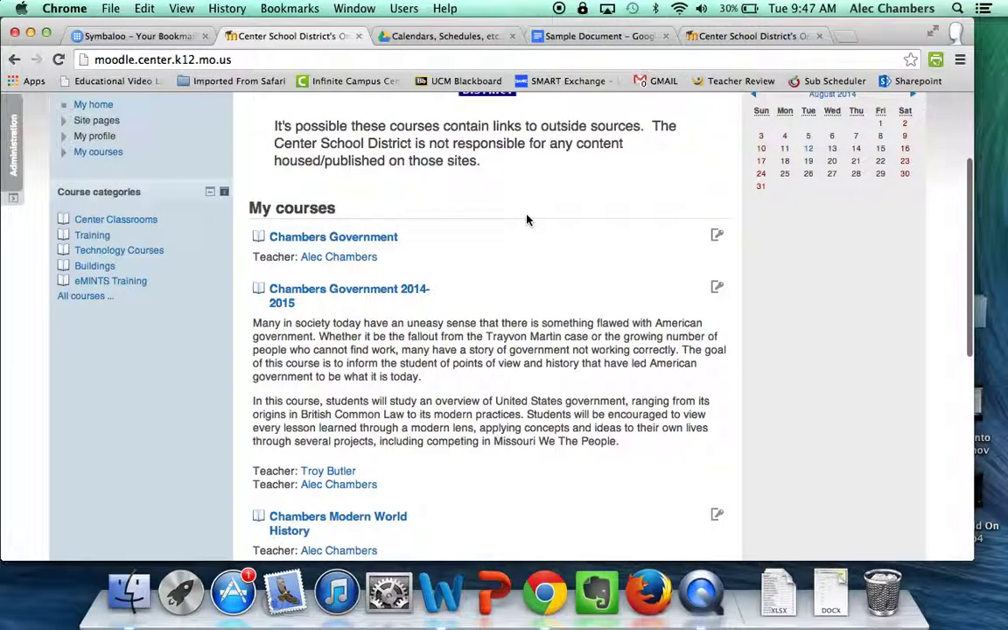
scroll(526, 219, "down", 10)
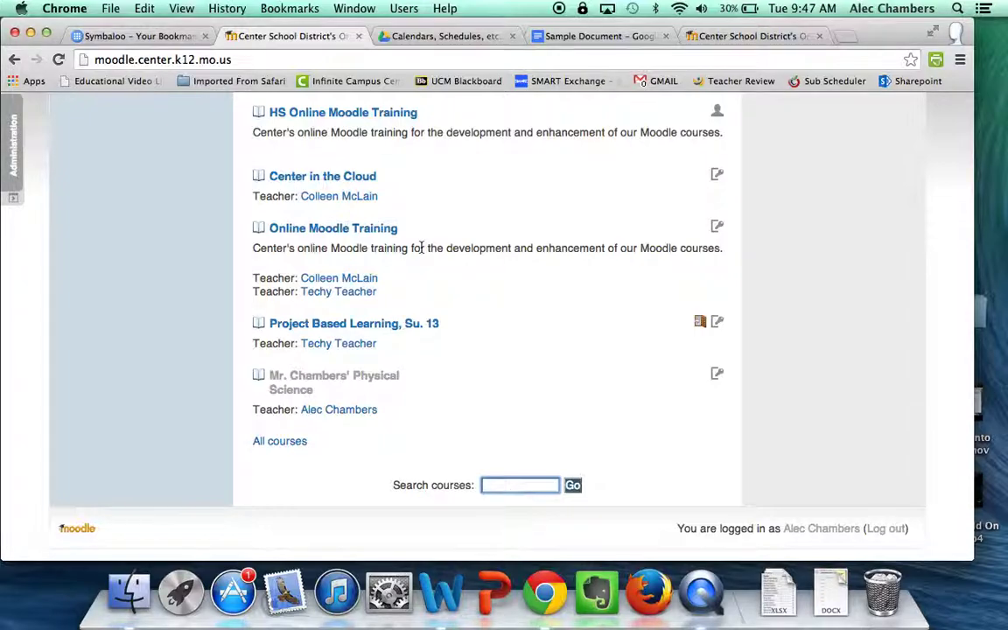
scroll(403, 227, "up", 9)
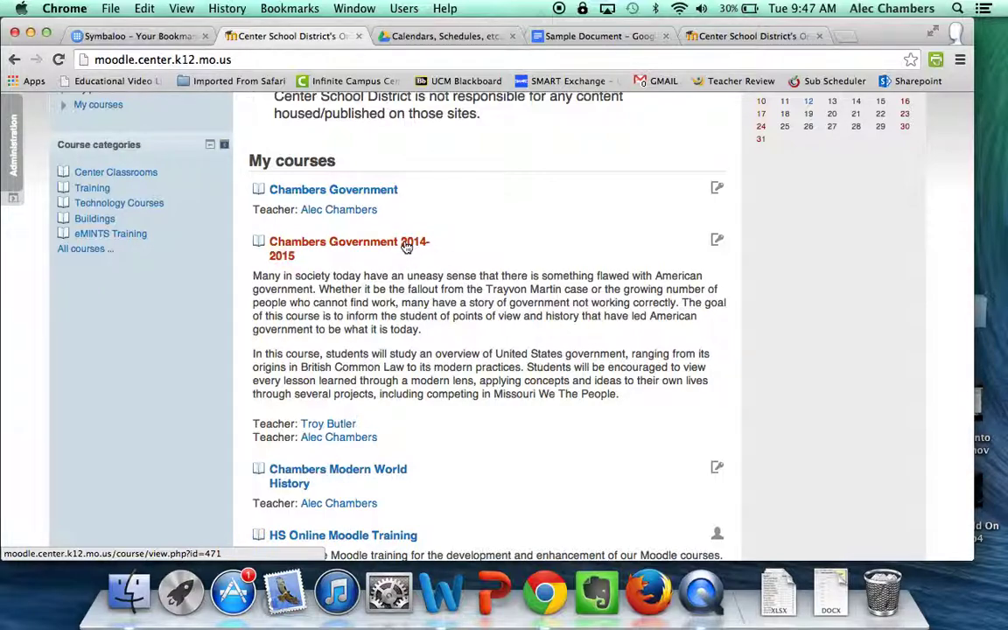
left_click(406, 247)
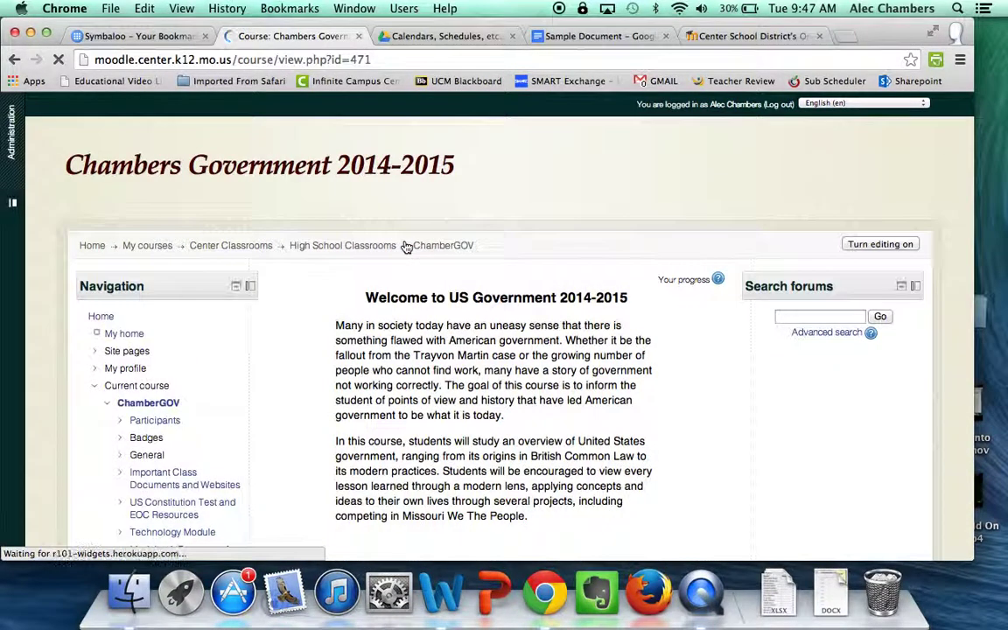